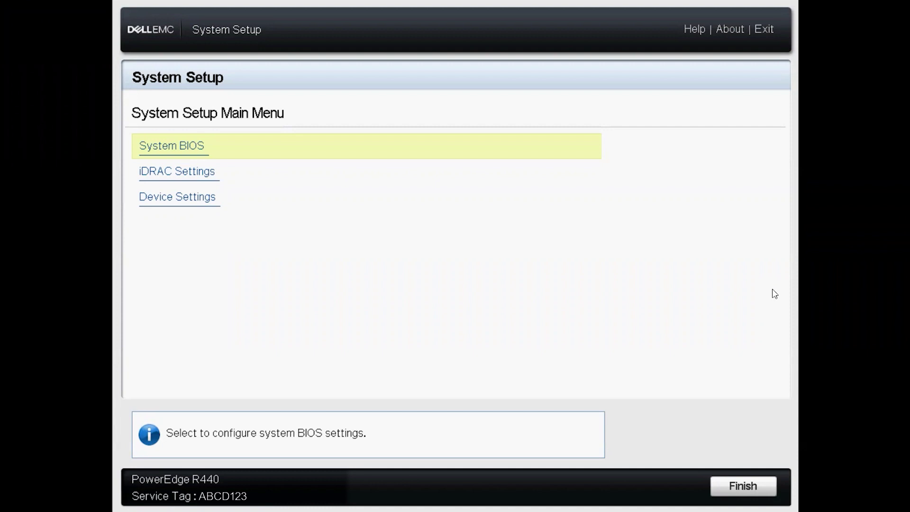
Go through Device Settings and the PERC H730P utility to Physical Disk Management.
click(142, 192)
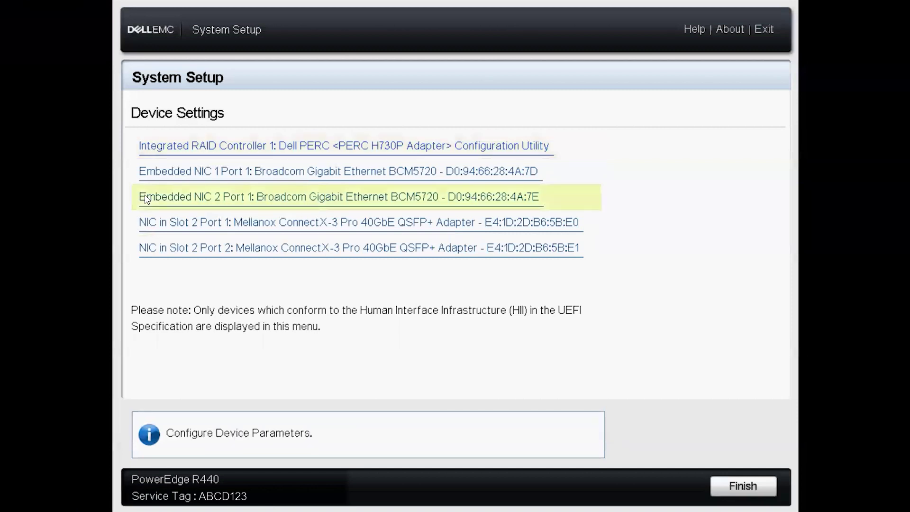
click(407, 146)
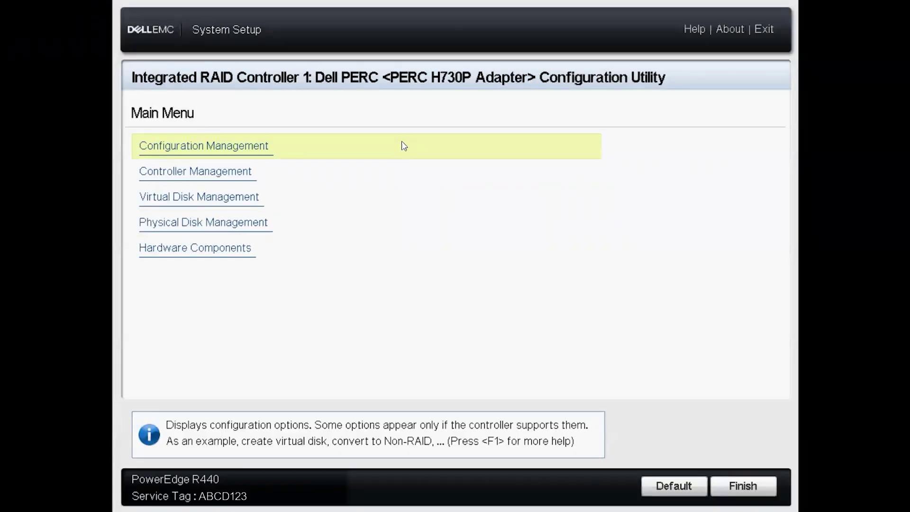
click(273, 225)
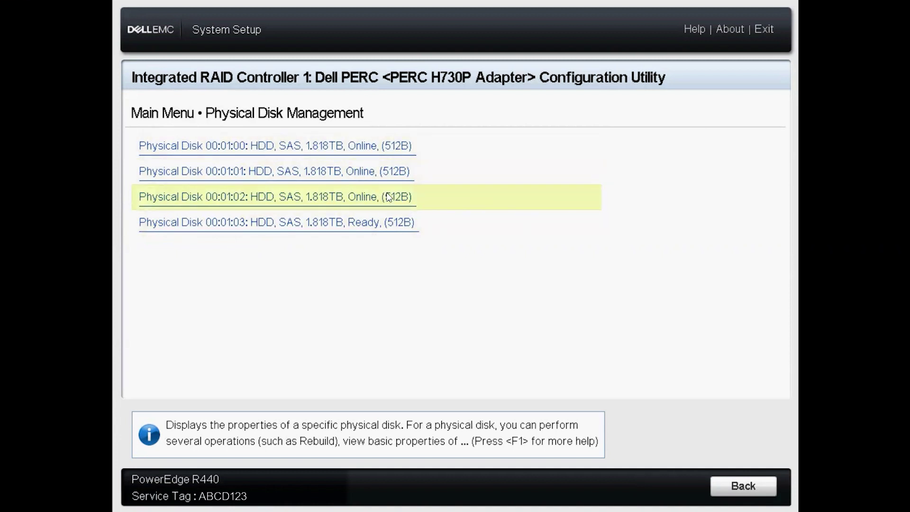
Open disk 00:01:03's properties and pick Assign Global Hot Spare from its operations.
click(370, 228)
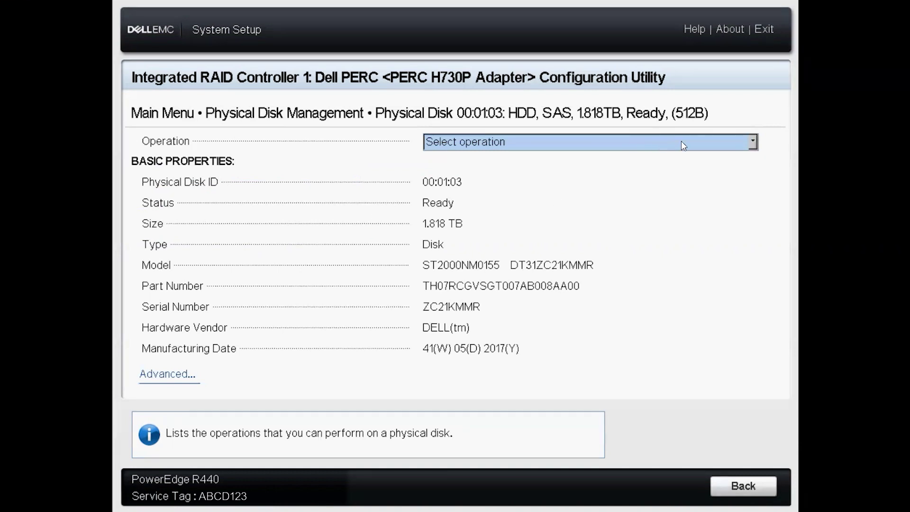
click(753, 143)
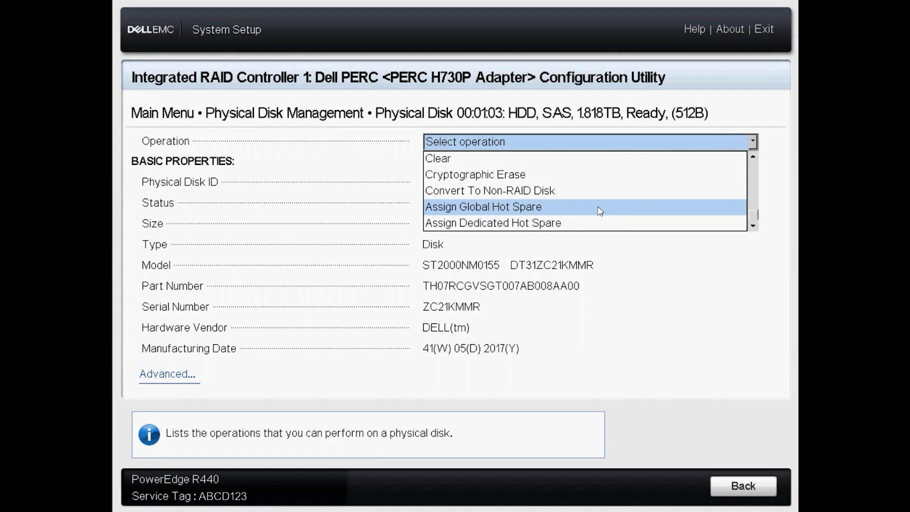
click(600, 211)
Apply the global hot spare assignment to disk 00:01:03 and acknowledge the success page.
click(146, 168)
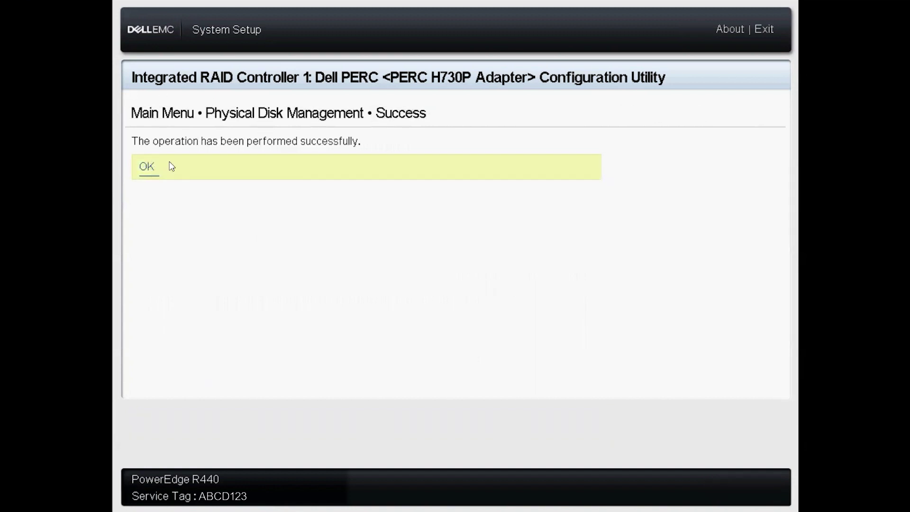
click(171, 166)
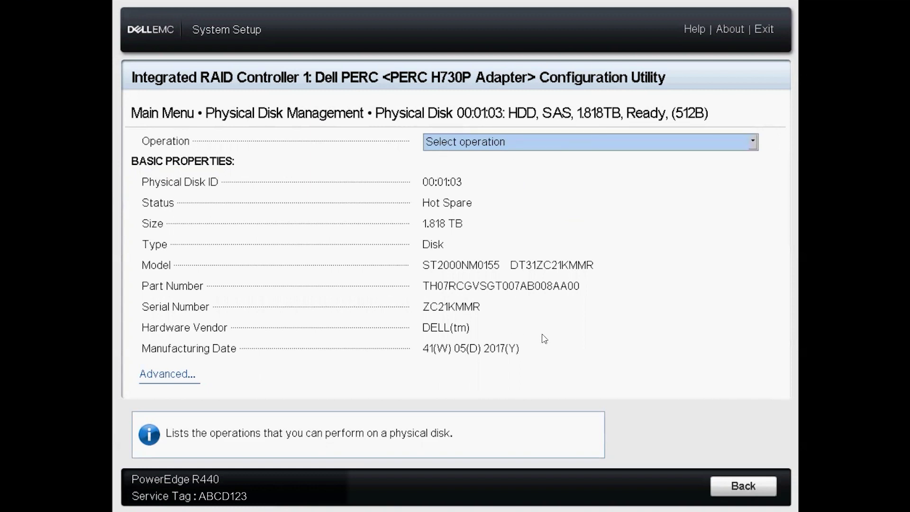
Return to the Main Menu and reopen Physical Disk Management, showing 00:01:03 as Hot Spare.
click(763, 487)
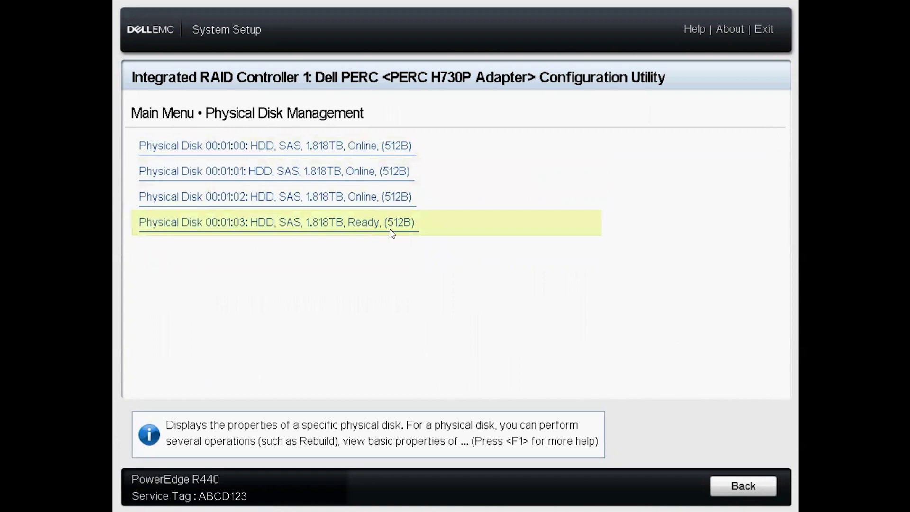
click(766, 484)
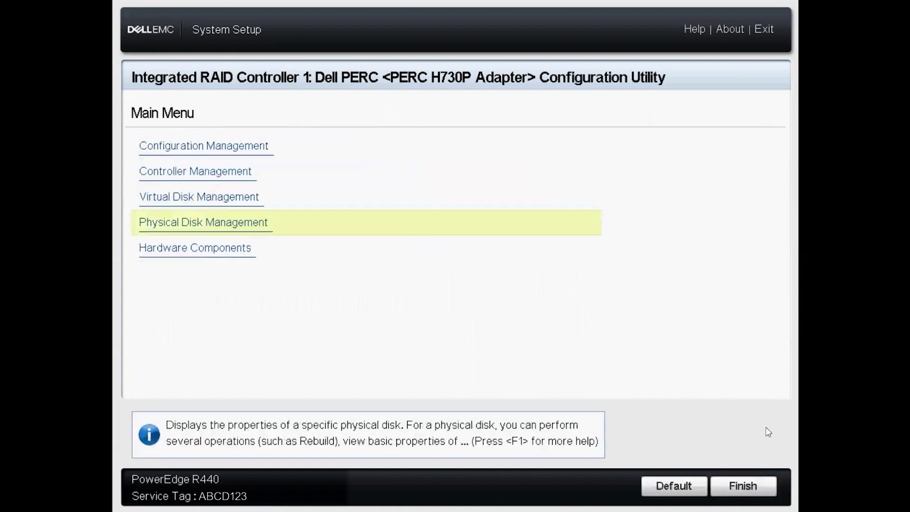
click(196, 227)
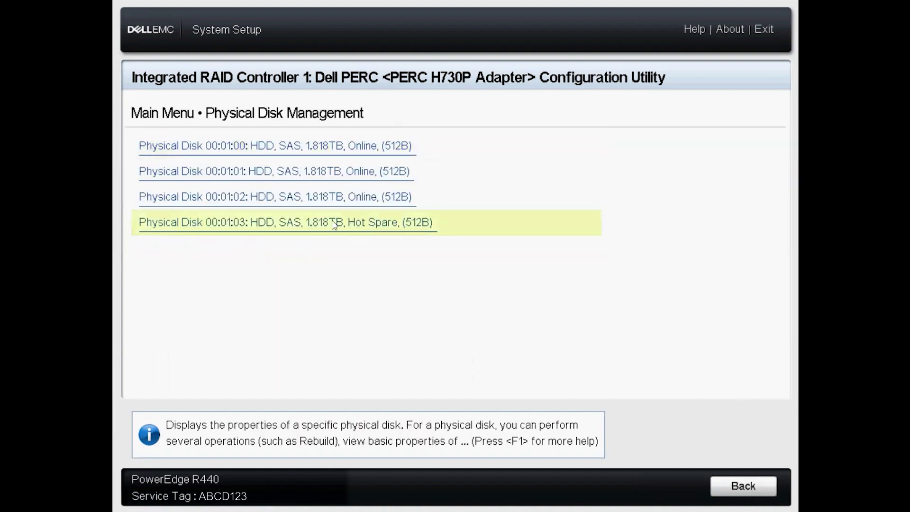